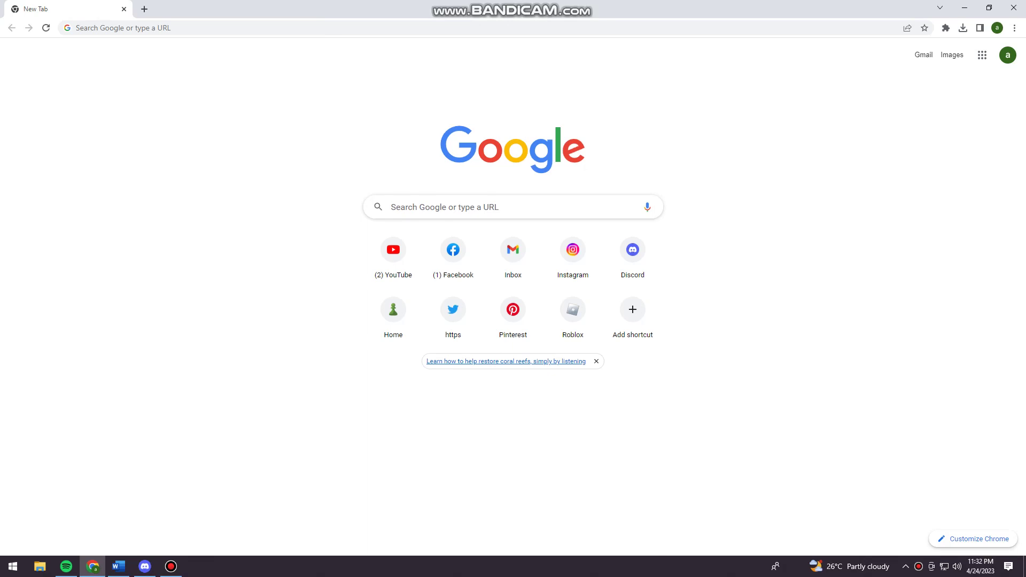
Step: Search the web for "hydra bot" and open the official hydra.bot website
left_click(123, 28)
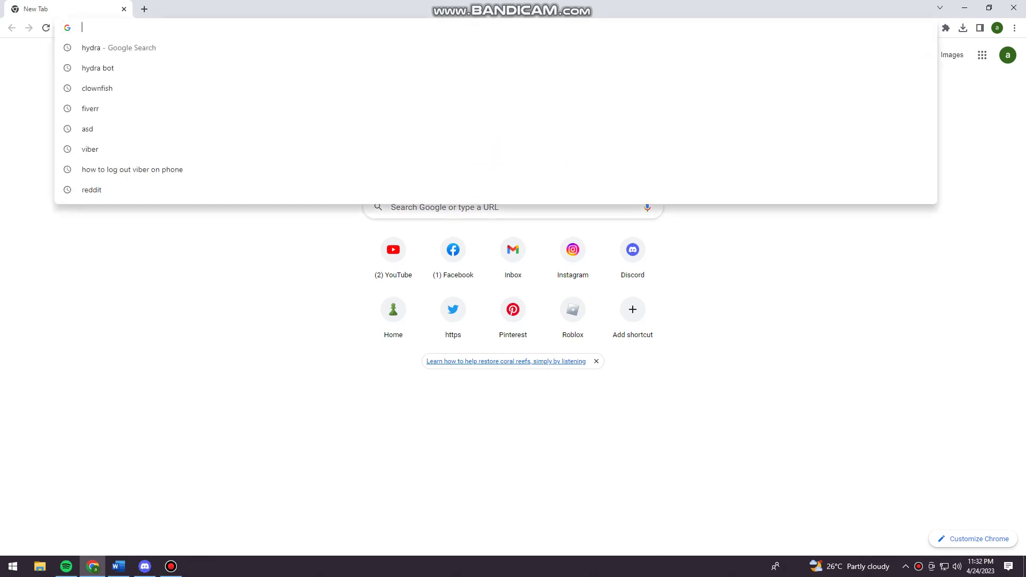
type("hydra")
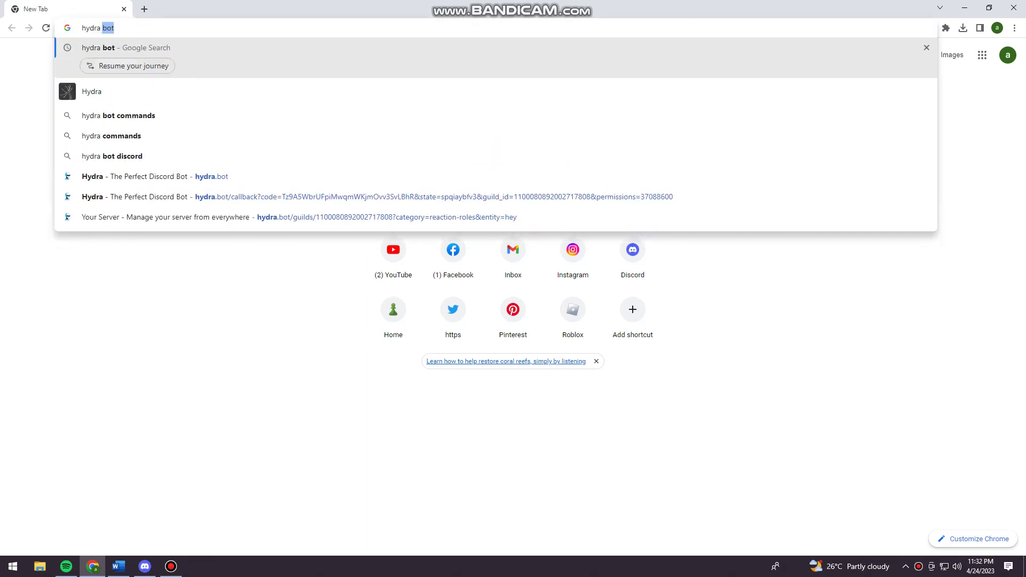
key("Return")
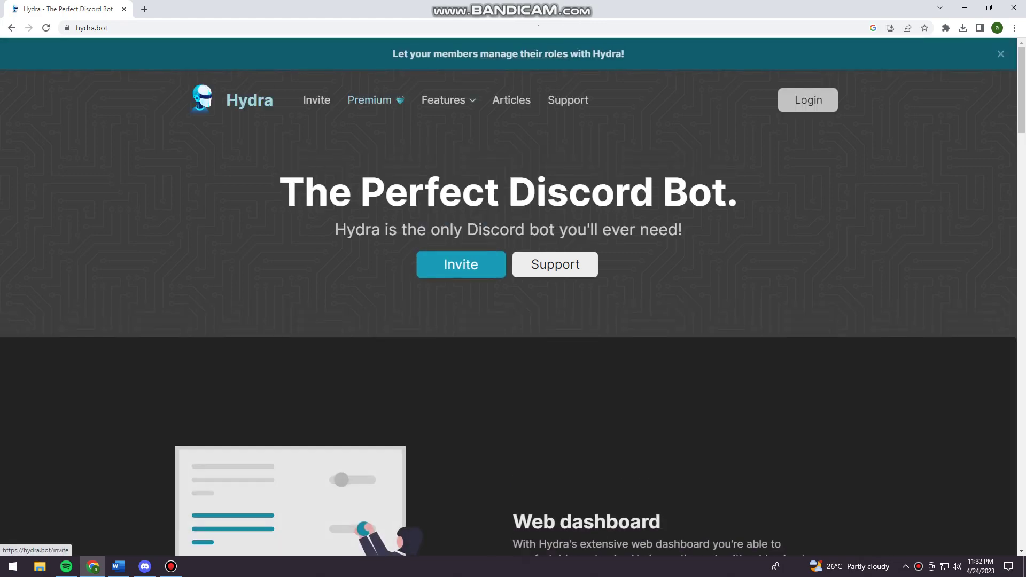
Step: Invite Hydra to the Discord server "blop", authorise all requested permissions and complete the human verification
left_click(461, 265)
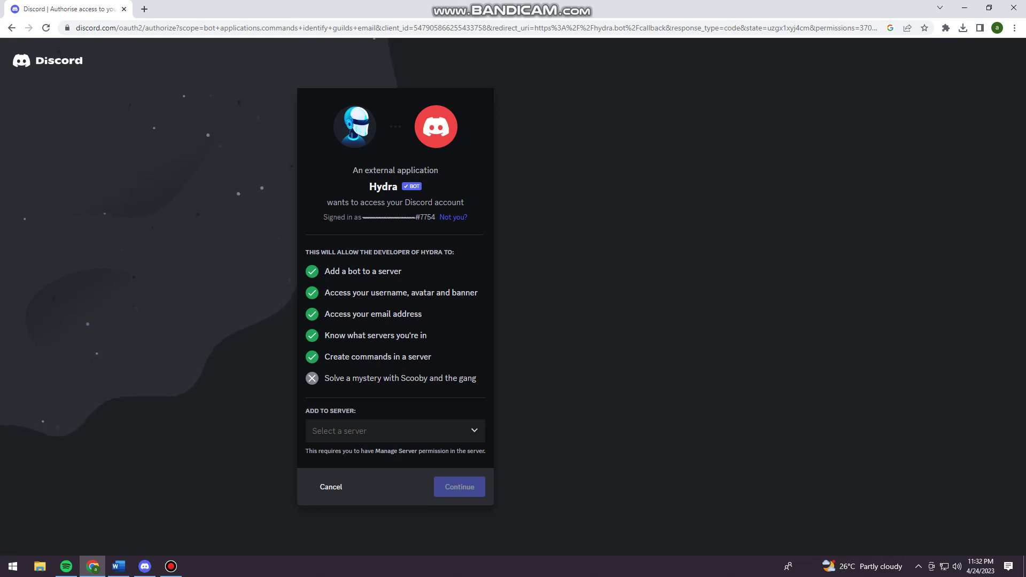
left_click(396, 431)
left_click(396, 454)
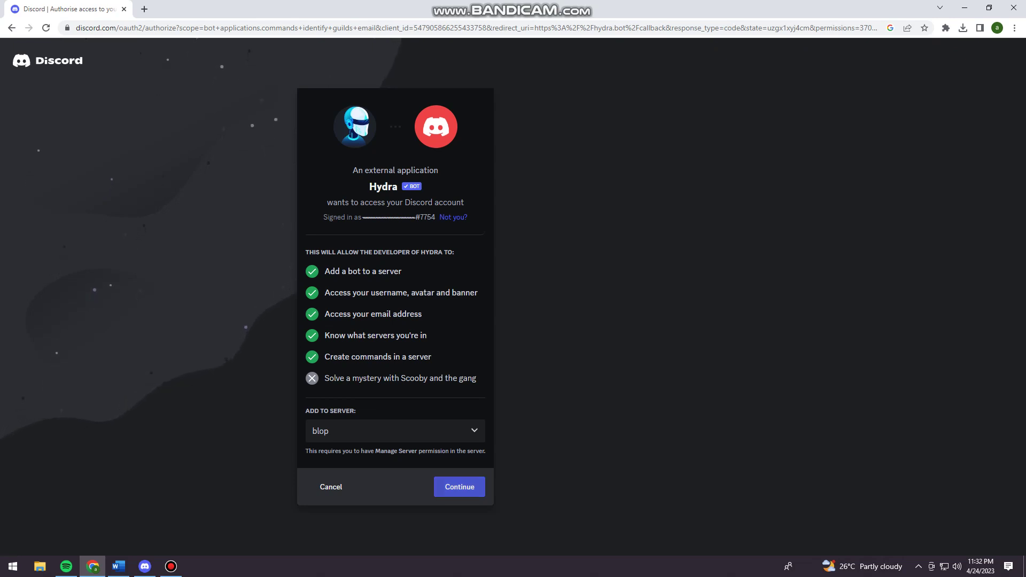
left_click(460, 487)
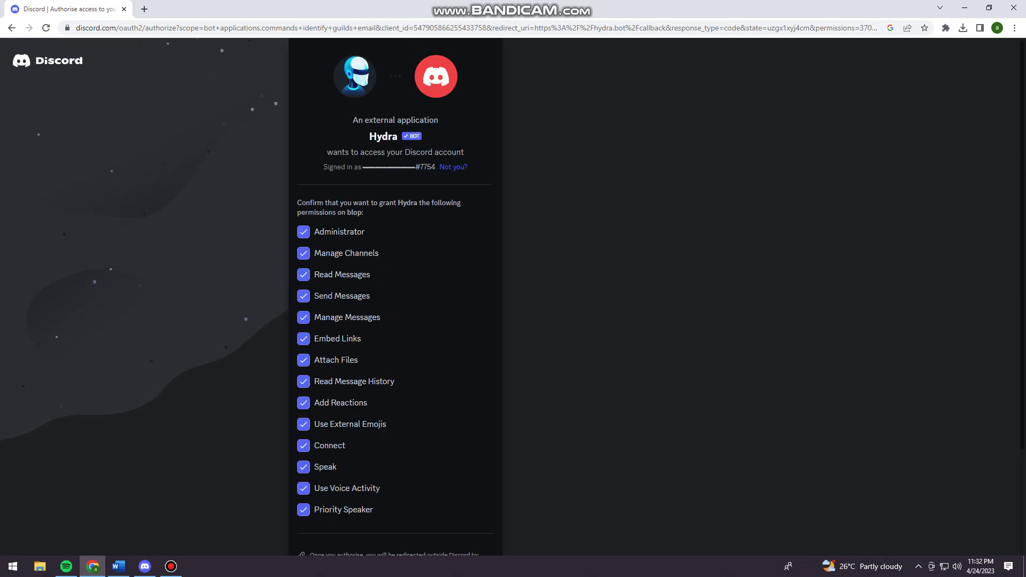
scroll(396, 299, "down", 3)
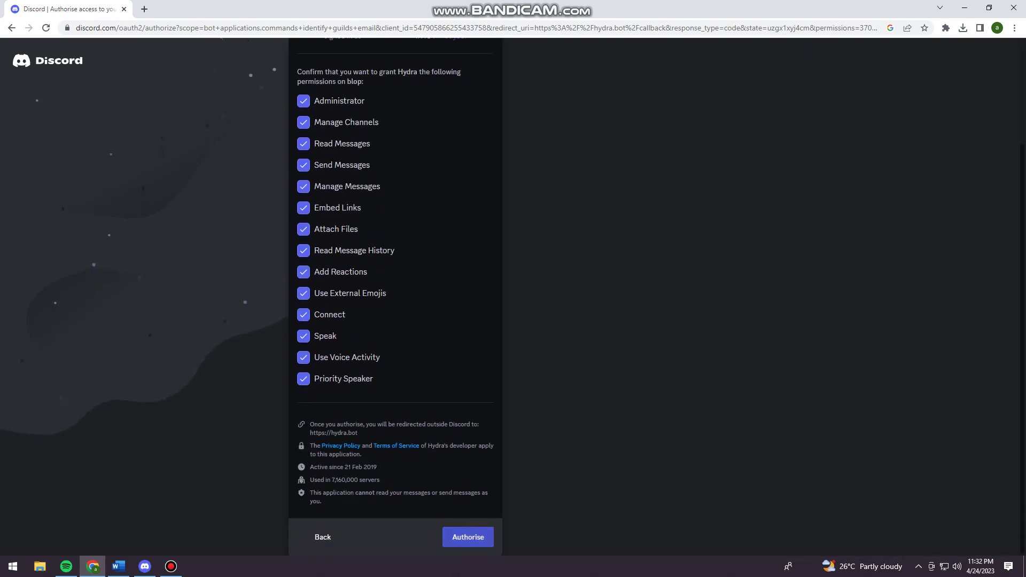
left_click(468, 537)
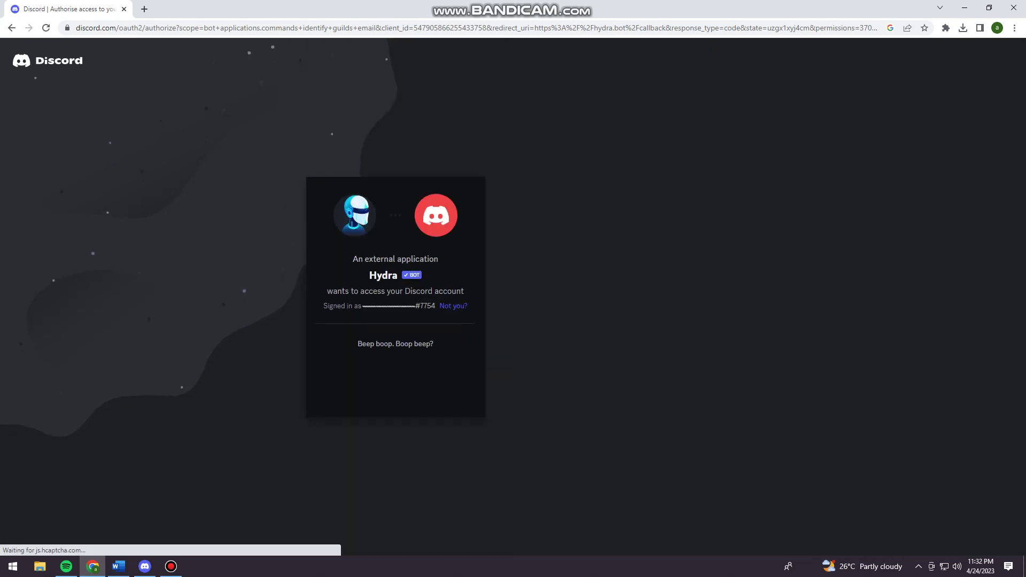
left_click(331, 380)
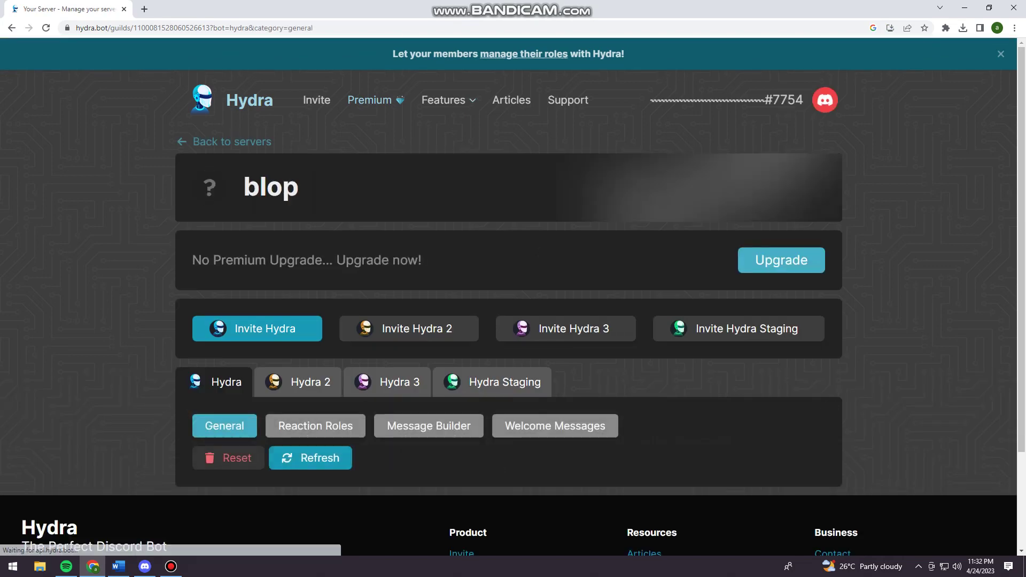
Step: Examine Hydra's general settings for the blop server, from prefix and language through the radio, configuration and announcement options
scroll(509, 298, "down", 3)
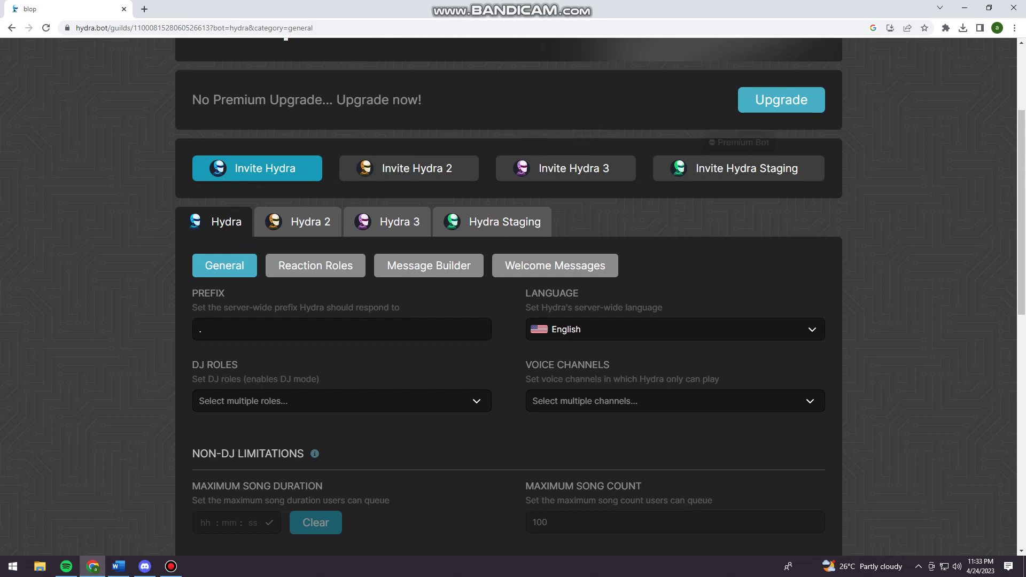
scroll(738, 169, "up", 2)
scroll(509, 294, "down", 1)
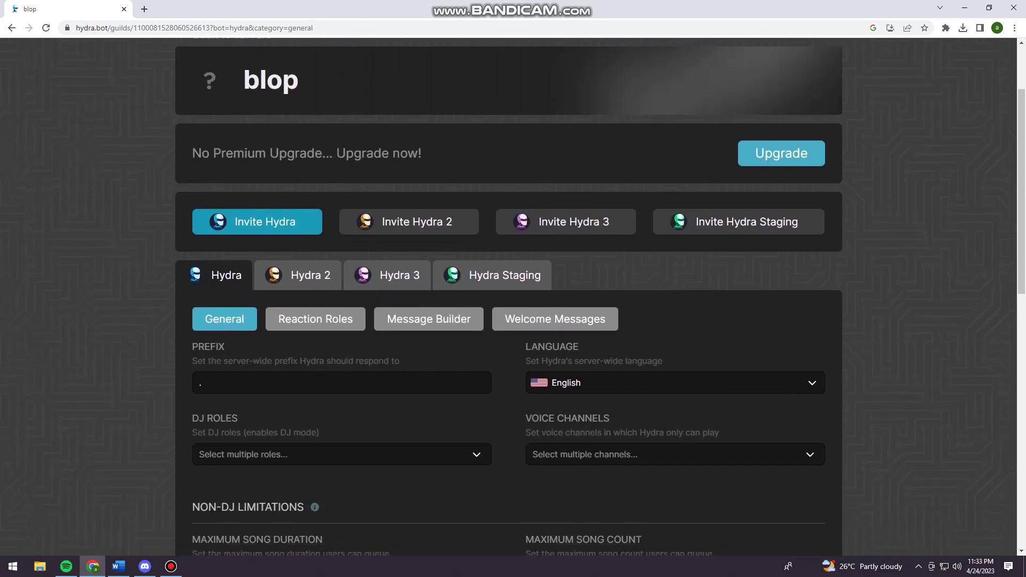
scroll(509, 294, "down", 1)
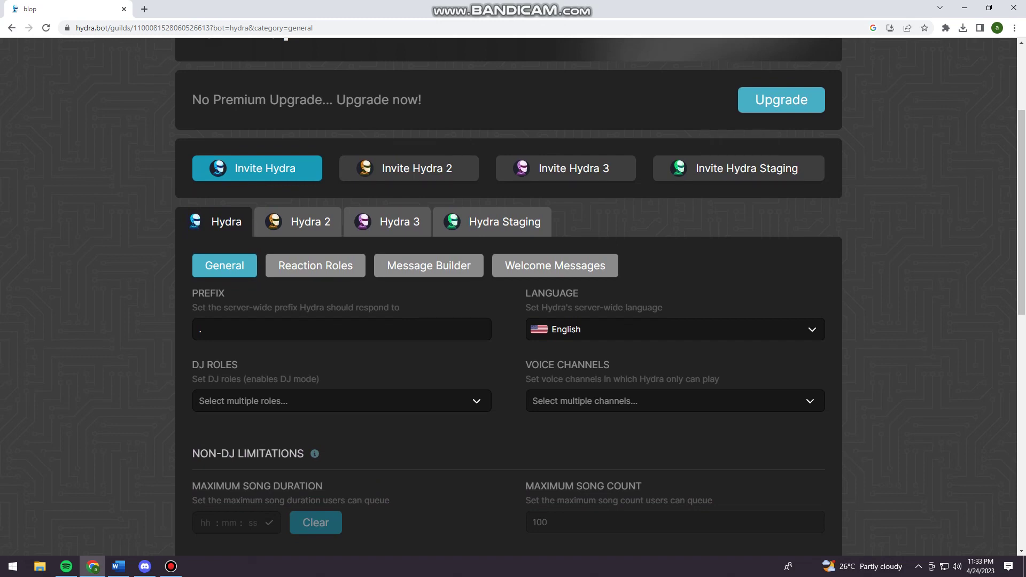
scroll(509, 294, "up", 1)
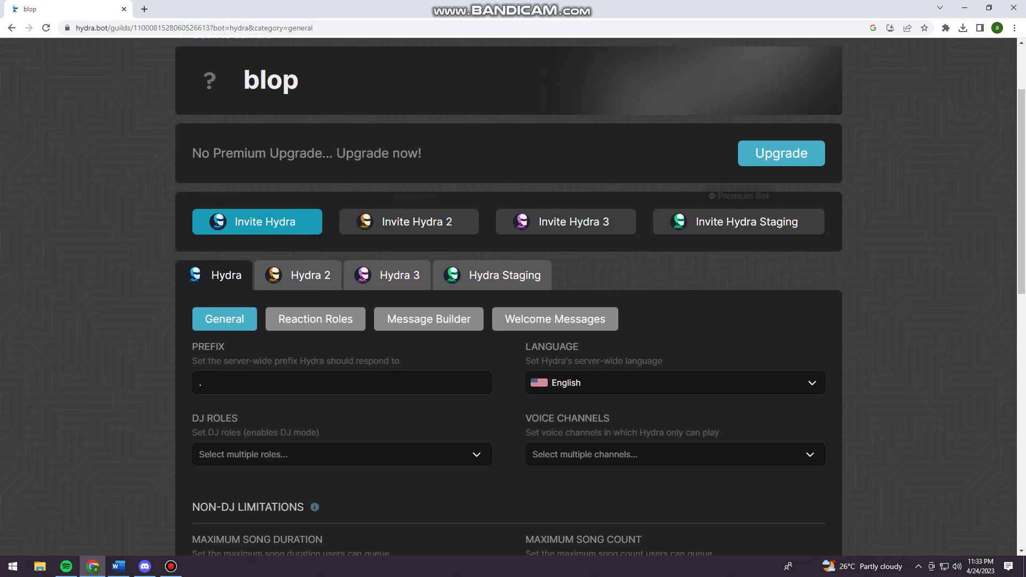
scroll(509, 294, "down", 10)
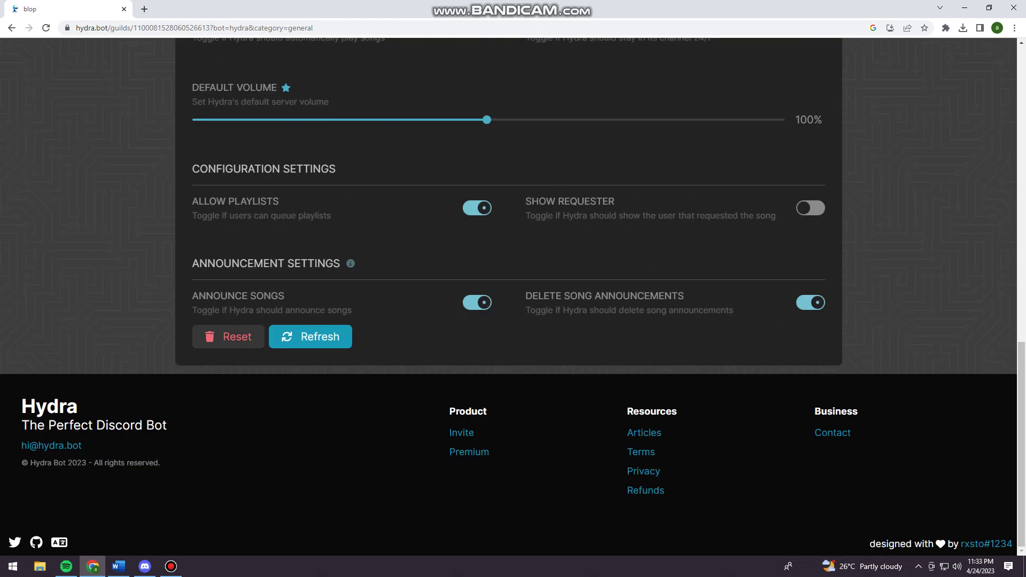
scroll(509, 294, "up", 3)
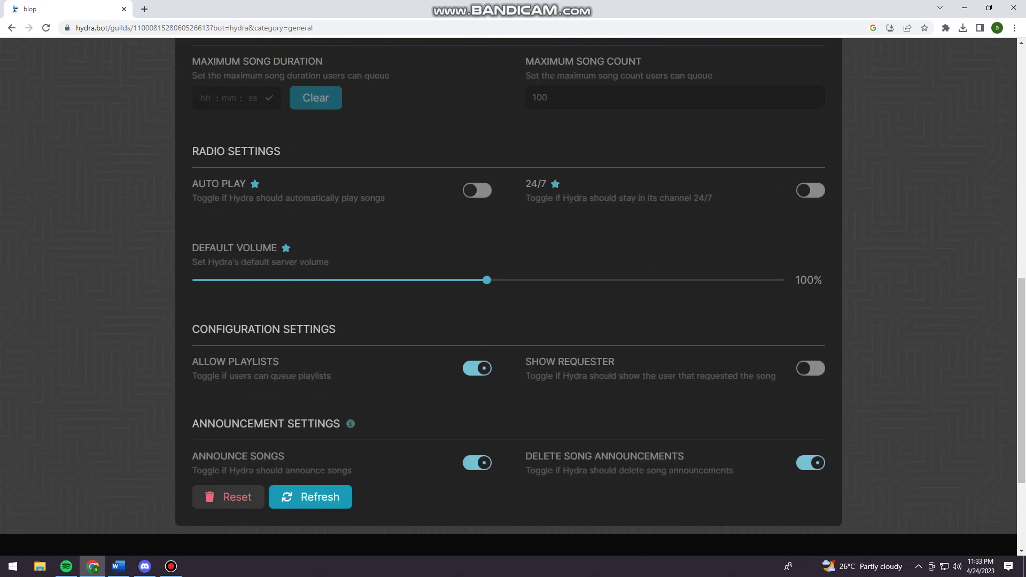
scroll(509, 294, "down", 3)
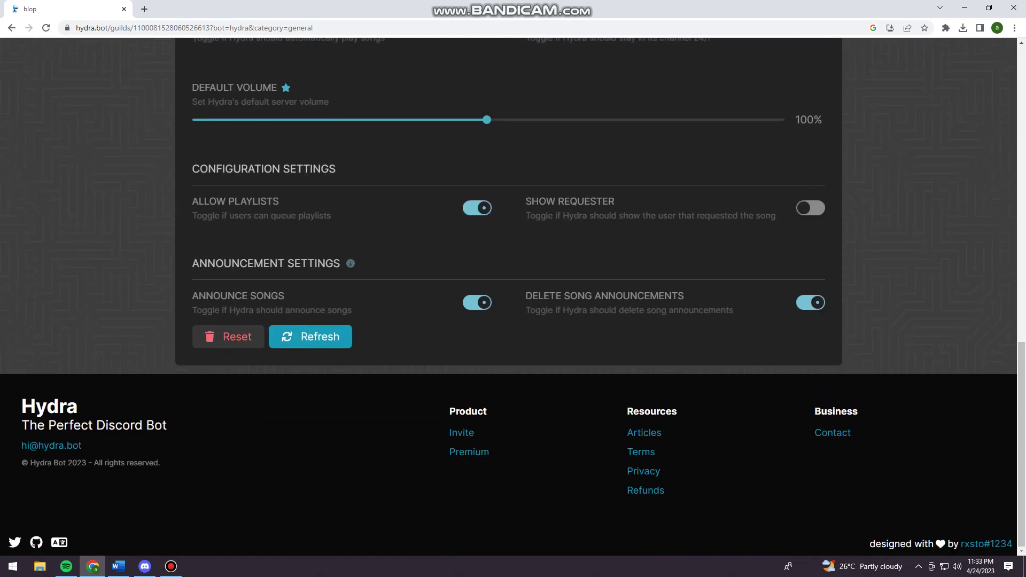
scroll(509, 294, "up", 3)
scroll(509, 294, "up", 7)
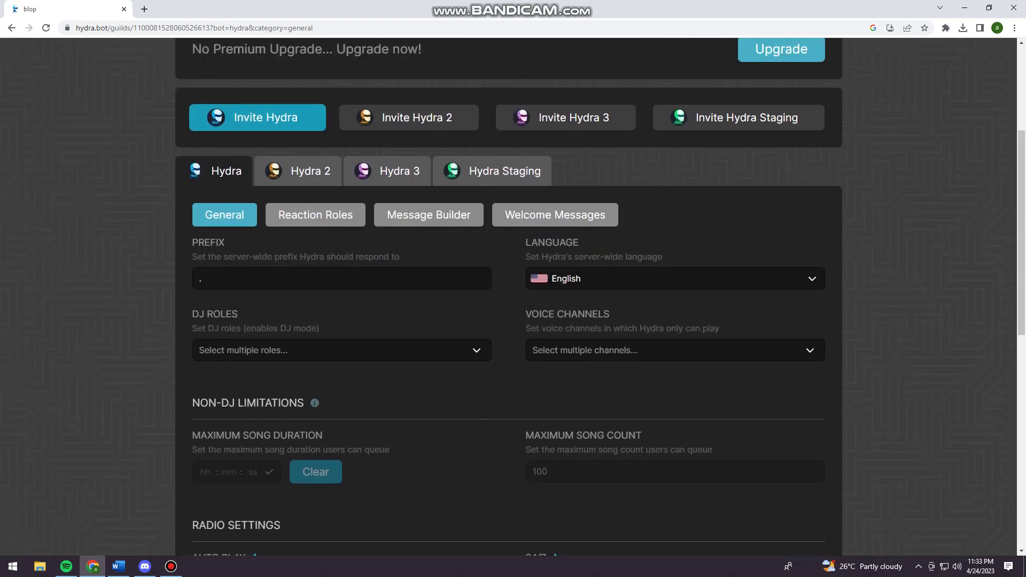
Step: Try to save the server-wide prefix as ".asd"
scroll(509, 294, "down", 1)
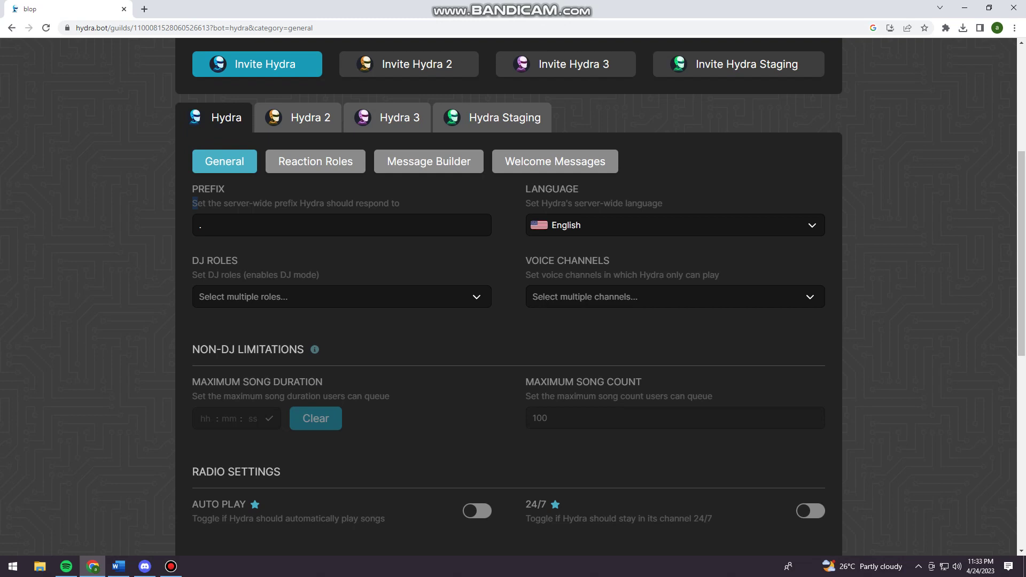
left_click_drag(198, 204, 400, 204)
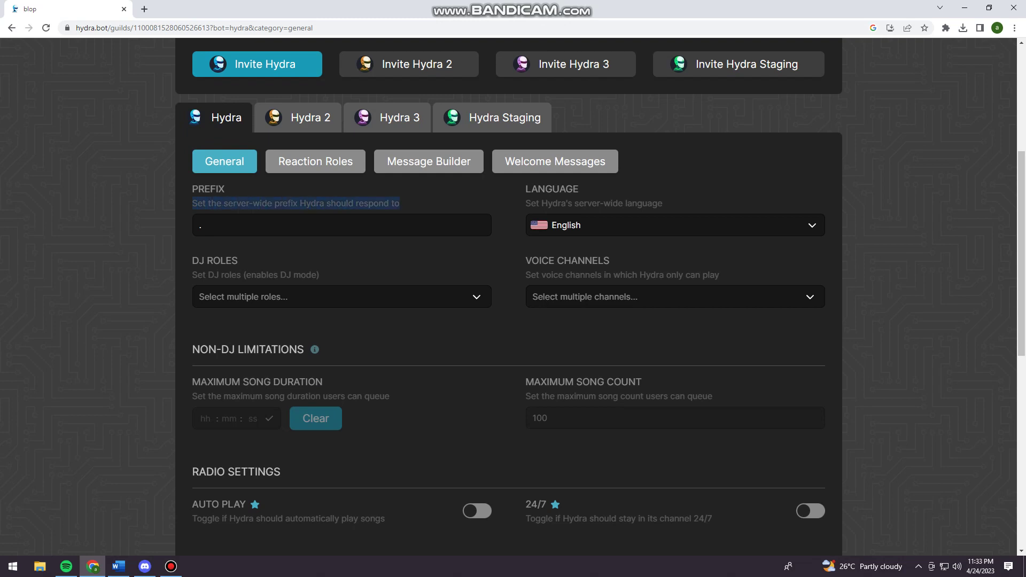
left_click(342, 225)
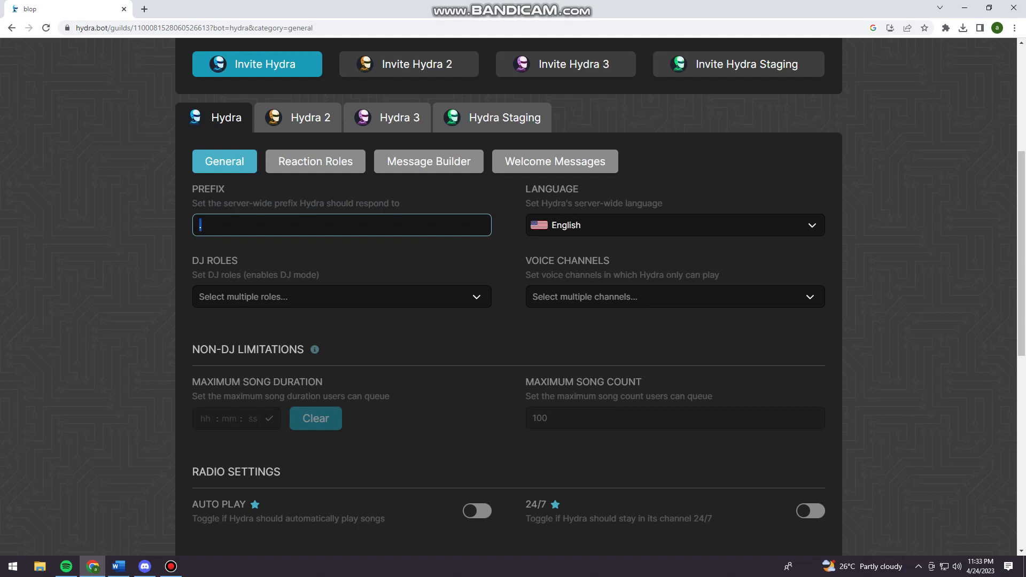
type("asd")
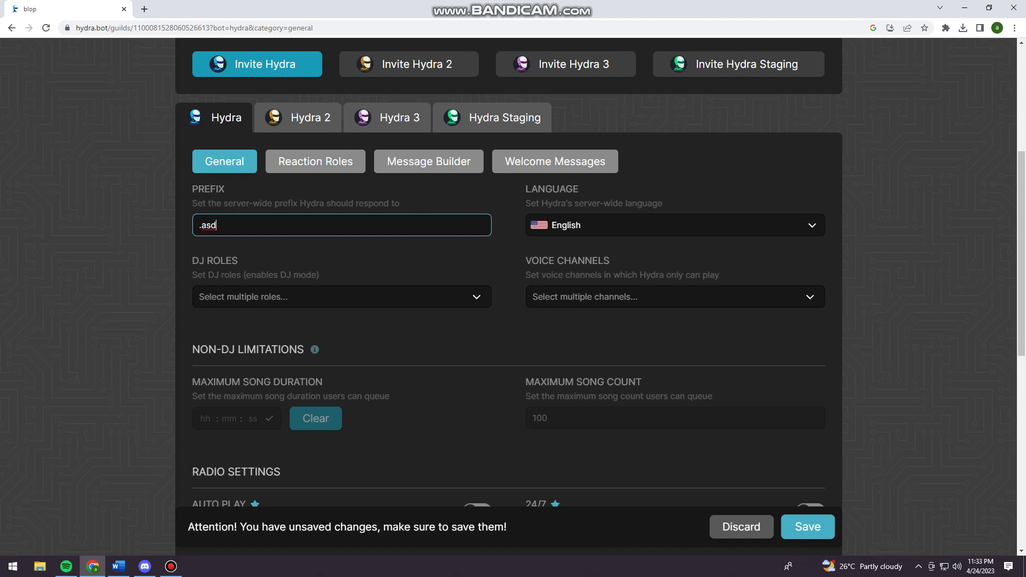
left_click(807, 527)
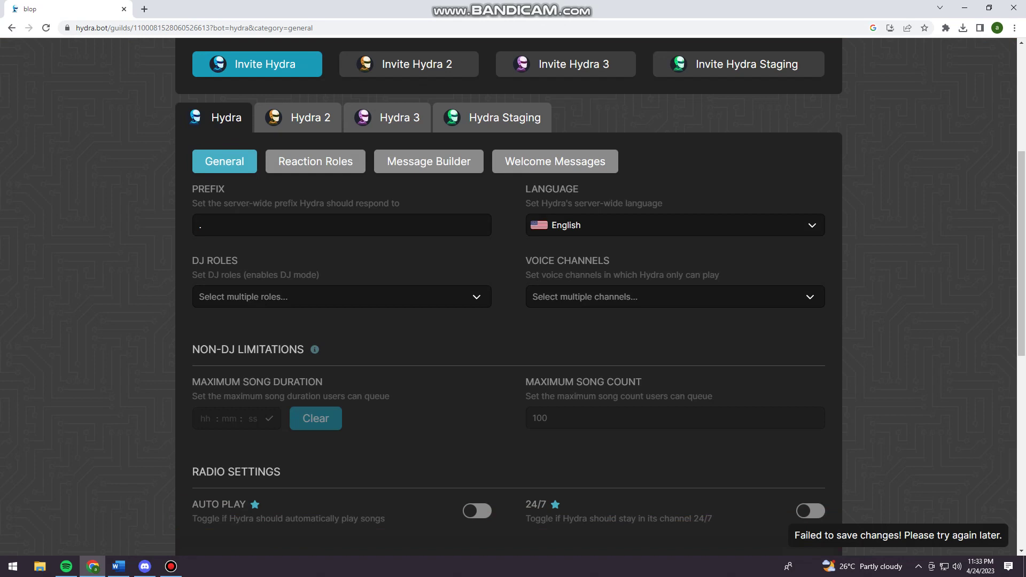
Step: Show the Reaction Roles settings and review their configuration name, channel, type, access and option fields
left_click(316, 160)
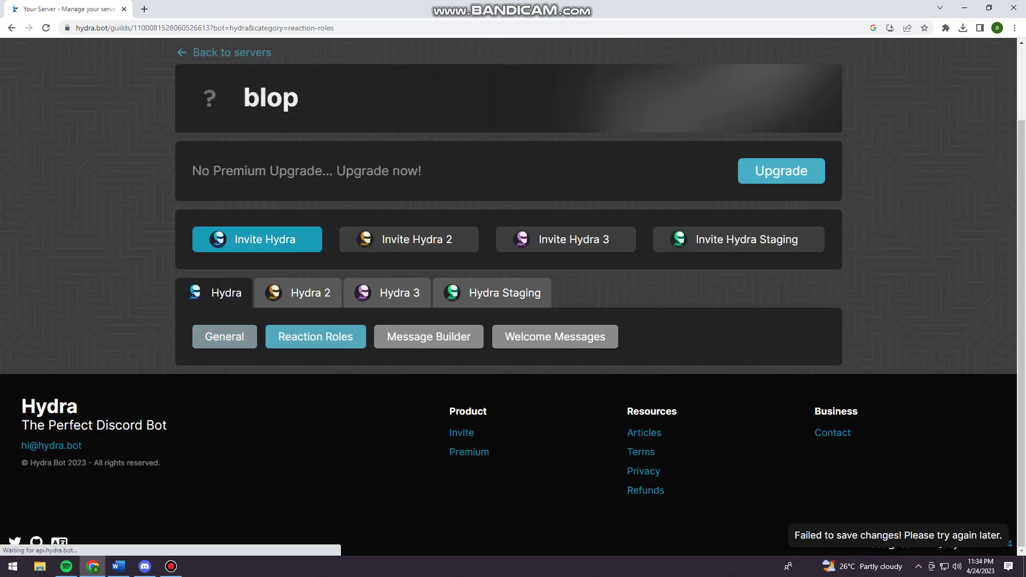
scroll(316, 161, "down", 2)
scroll(596, 297, "down", 3)
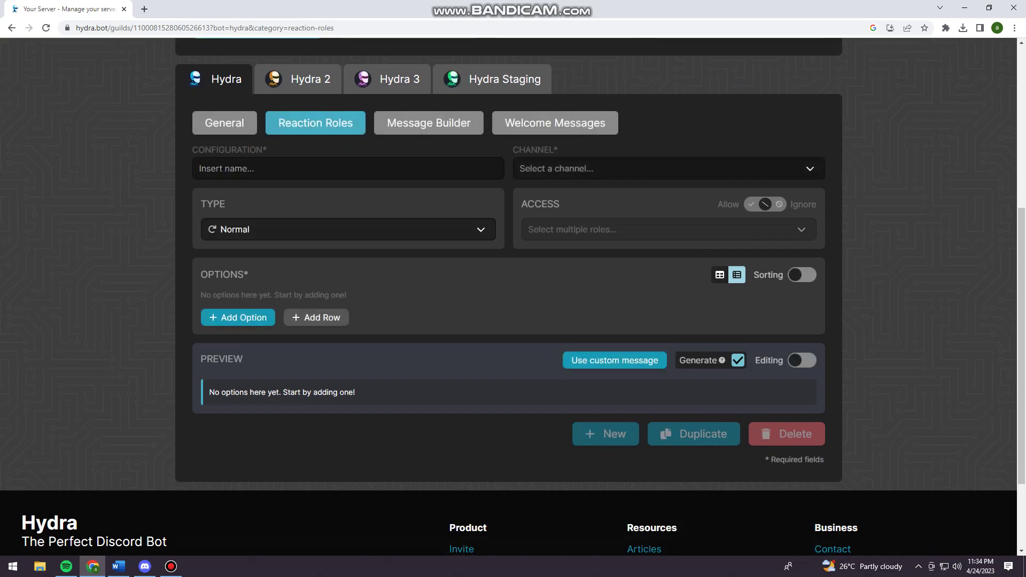
scroll(514, 297, "up", 1)
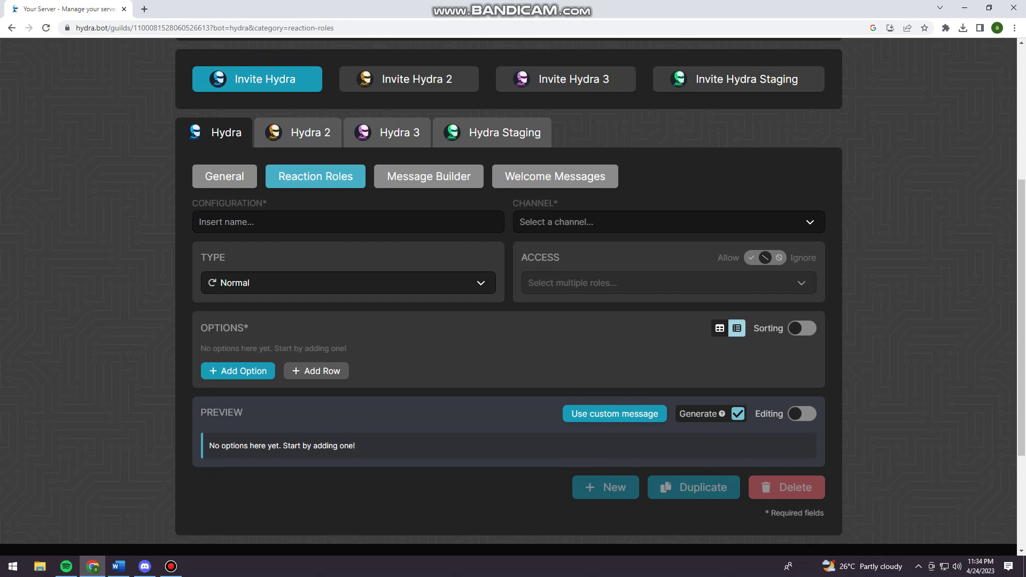
left_click_drag(269, 204, 206, 204)
left_click_drag(513, 204, 559, 204)
left_click(566, 203)
Step: Start a new message in the Message Builder, look over its name, channel, content and embed fields, and dismiss it
left_click(429, 176)
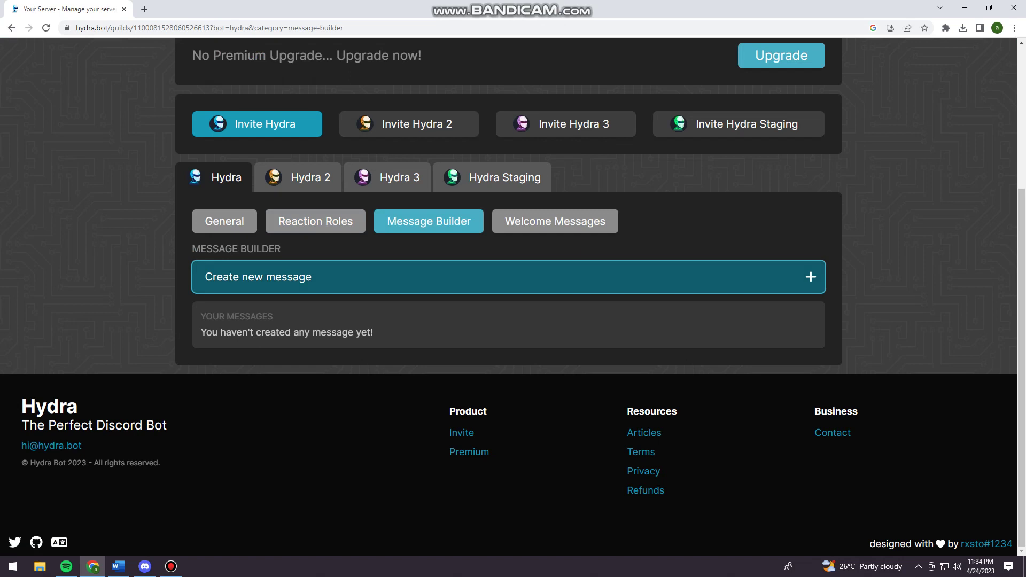
left_click(509, 277)
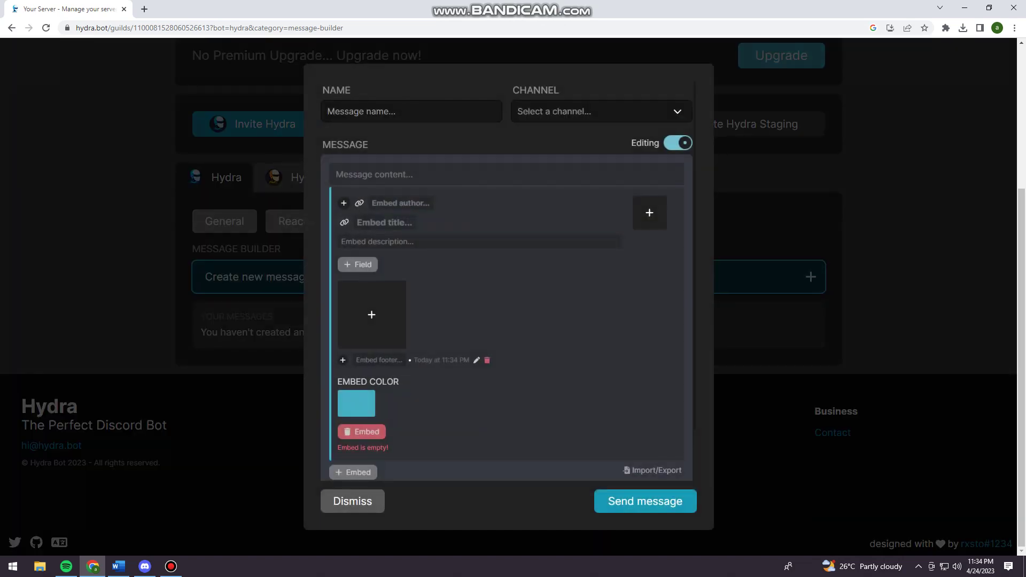
left_click(412, 111)
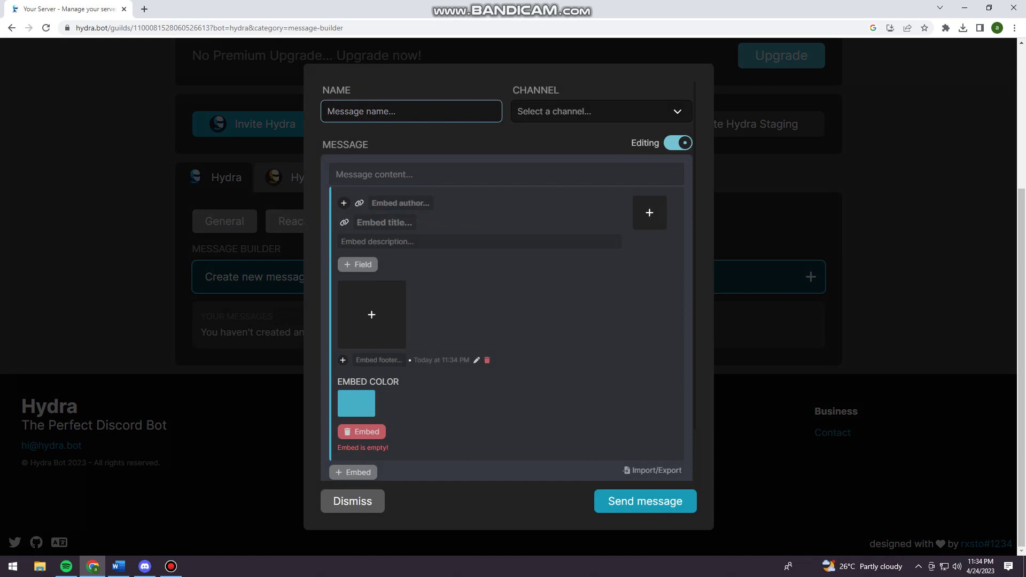
left_click(601, 112)
left_click(412, 112)
left_click(602, 112)
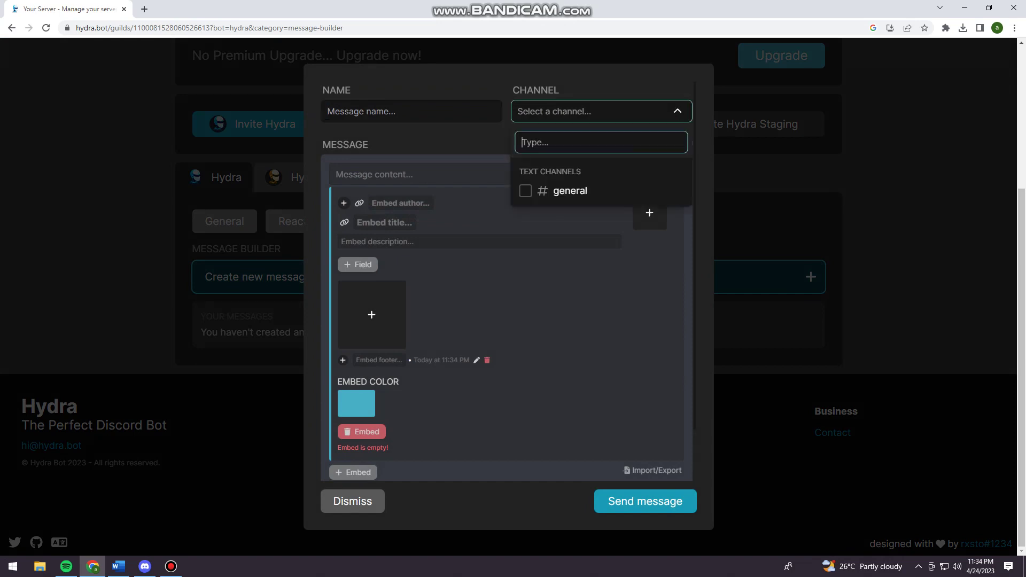
left_click(602, 112)
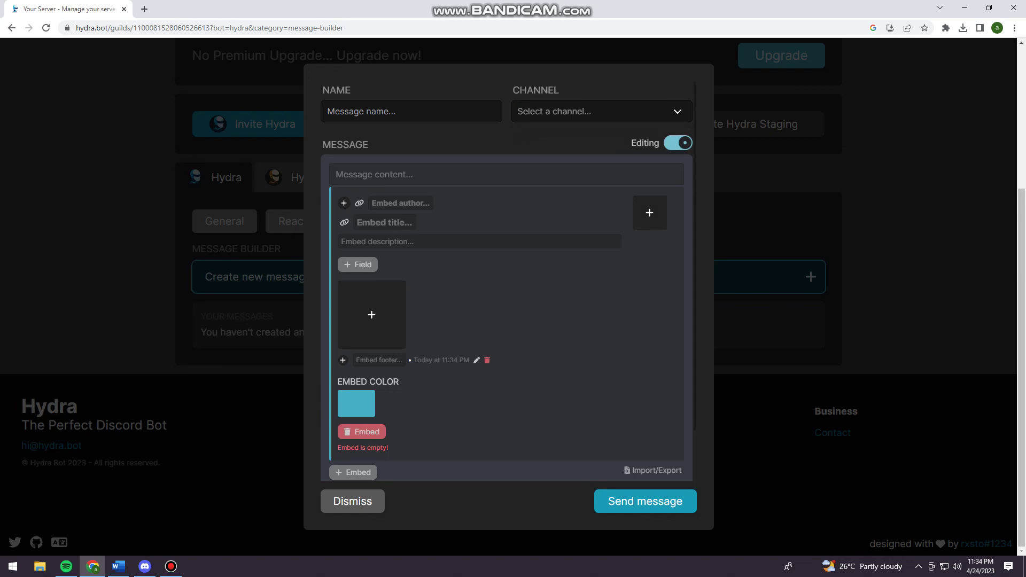
left_click(406, 175)
scroll(507, 281, "down", 2)
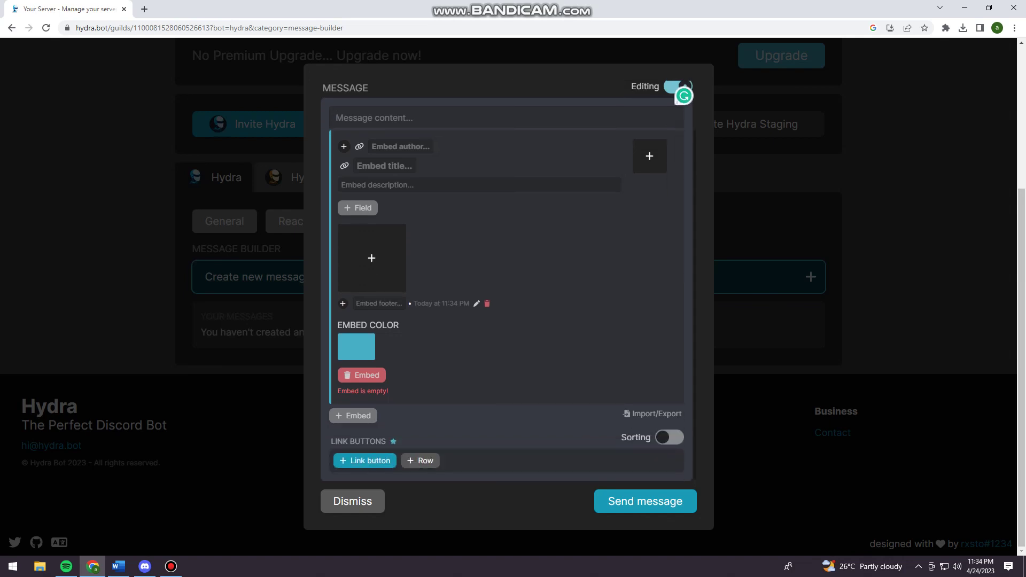
left_click(352, 502)
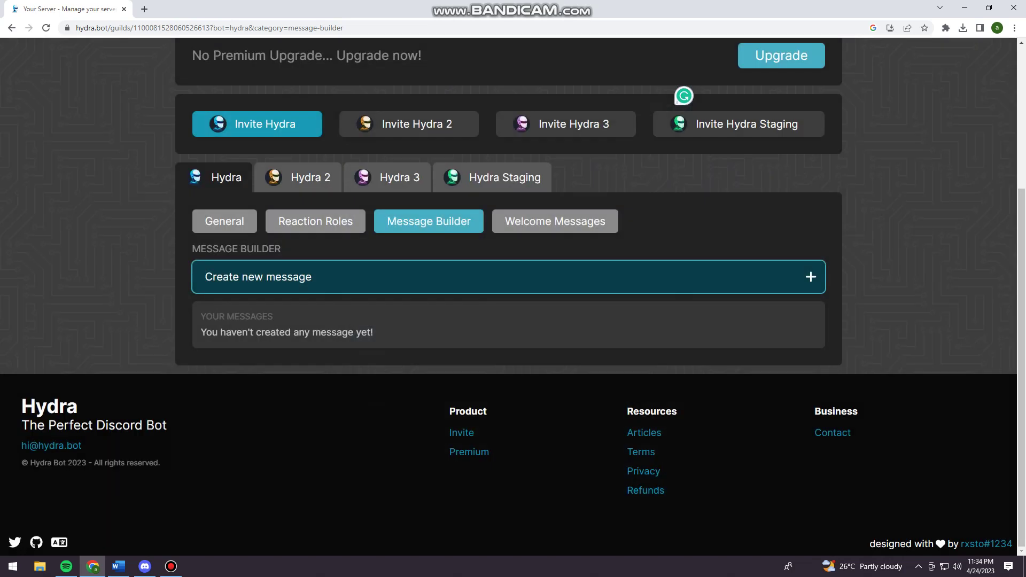
Step: Show the Welcome Messages settings and review their configuration, channel and mode fields, the design templates and the Discord message editor
left_click(555, 222)
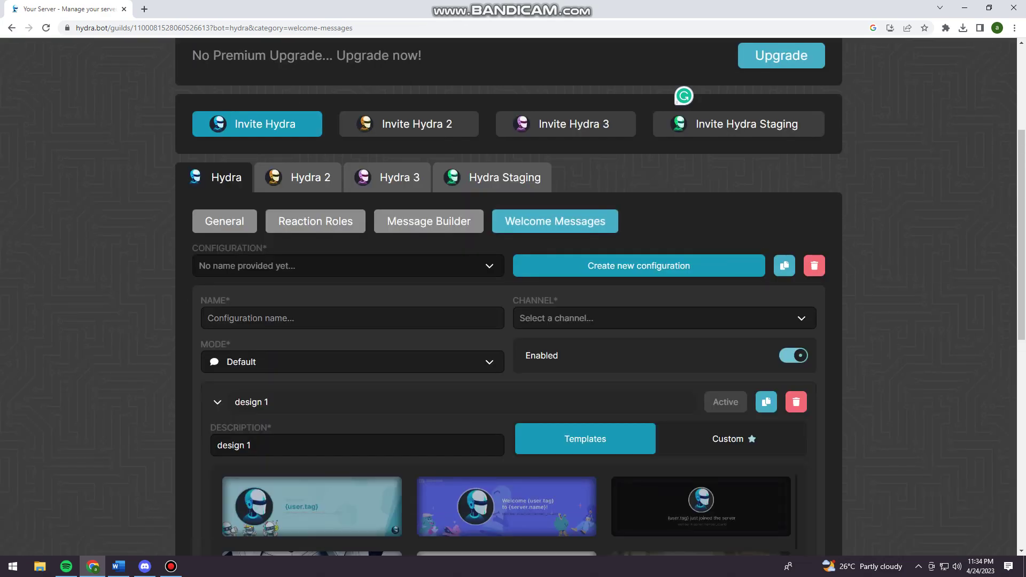
scroll(508, 297, "down", 2)
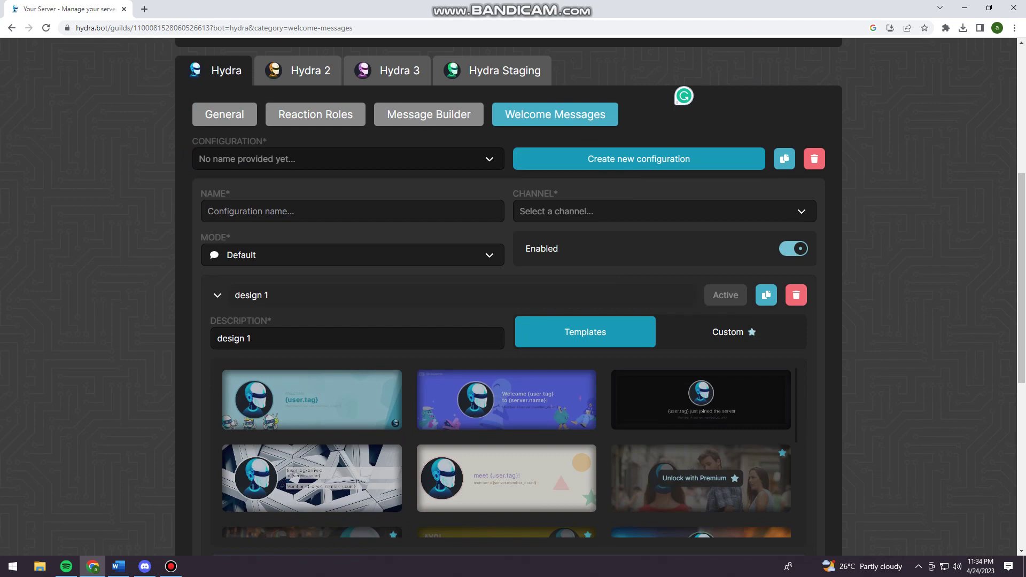
left_click_drag(192, 141, 266, 141)
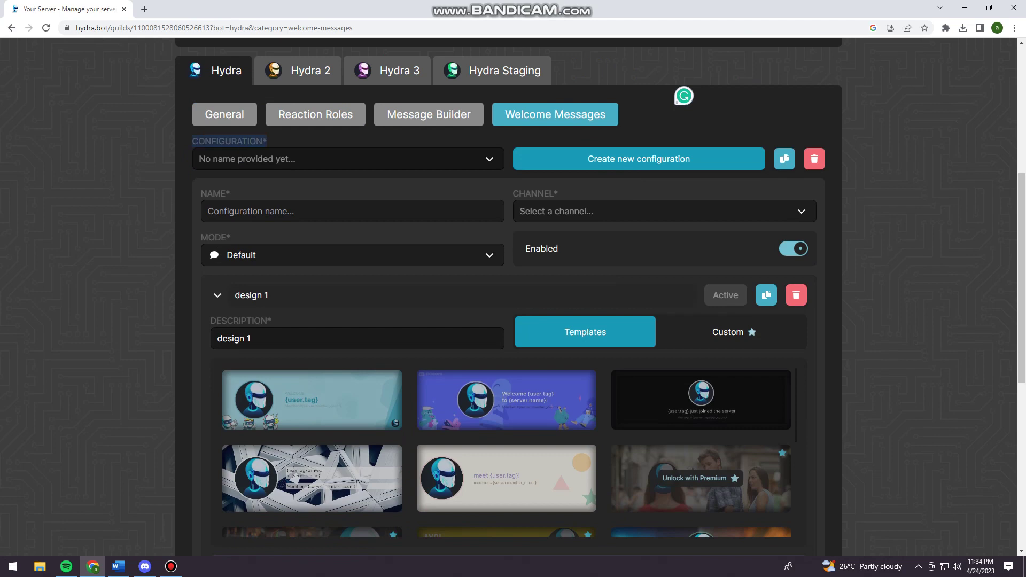
left_click_drag(513, 194, 549, 194)
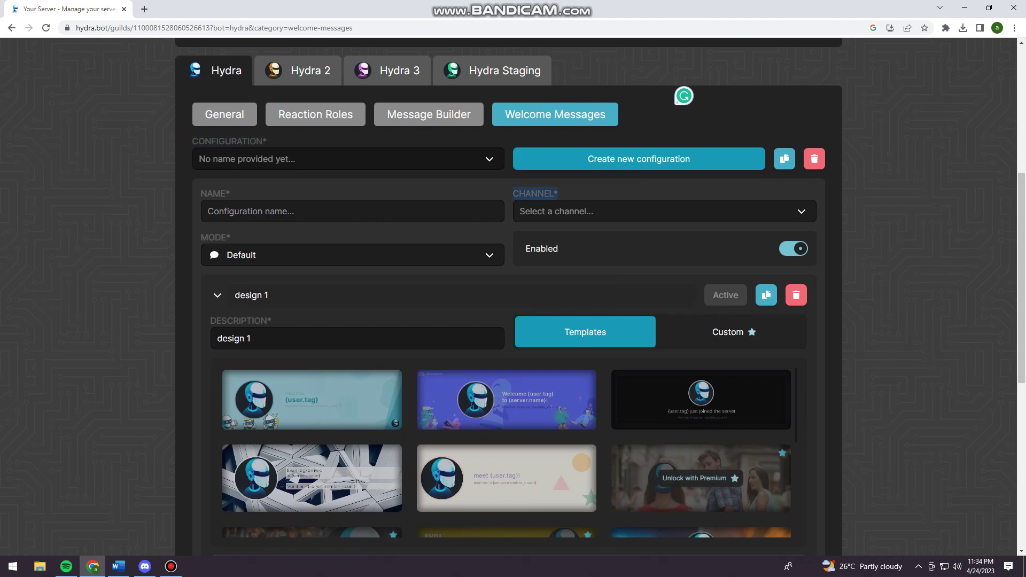
left_click_drag(201, 238, 231, 238)
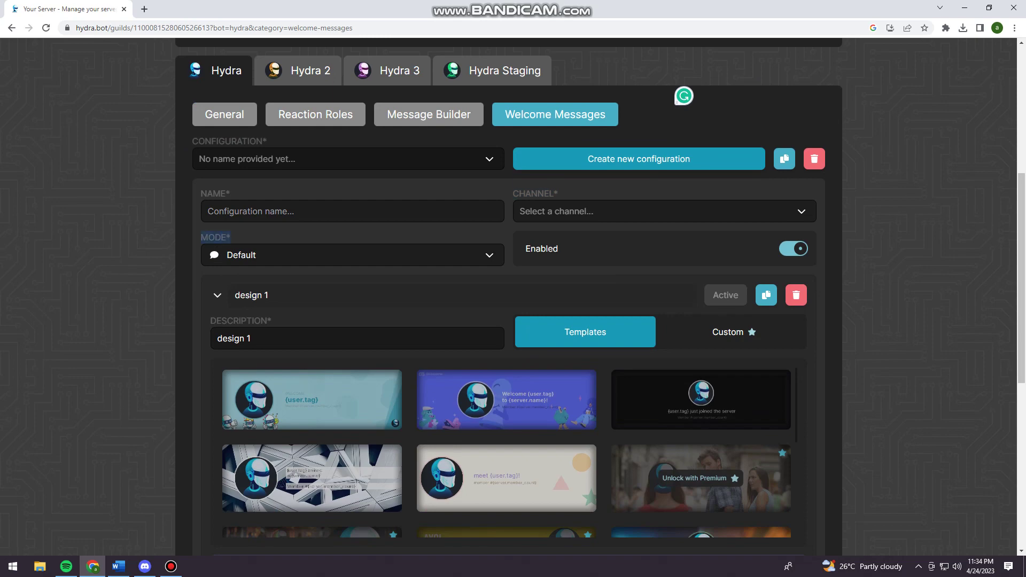
scroll(502, 294, "down", 2)
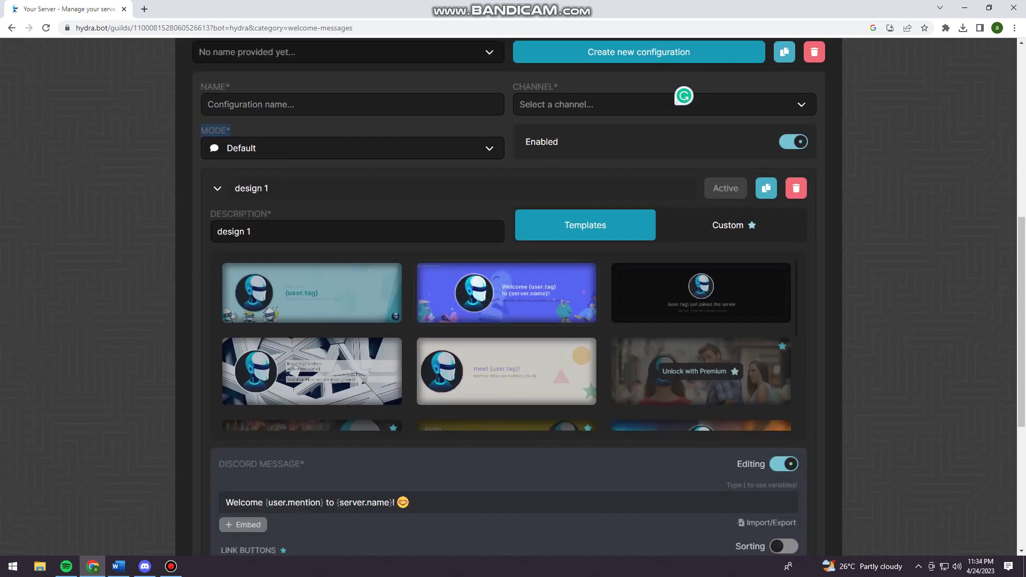
scroll(508, 346, "down", 3)
scroll(508, 346, "up", 3)
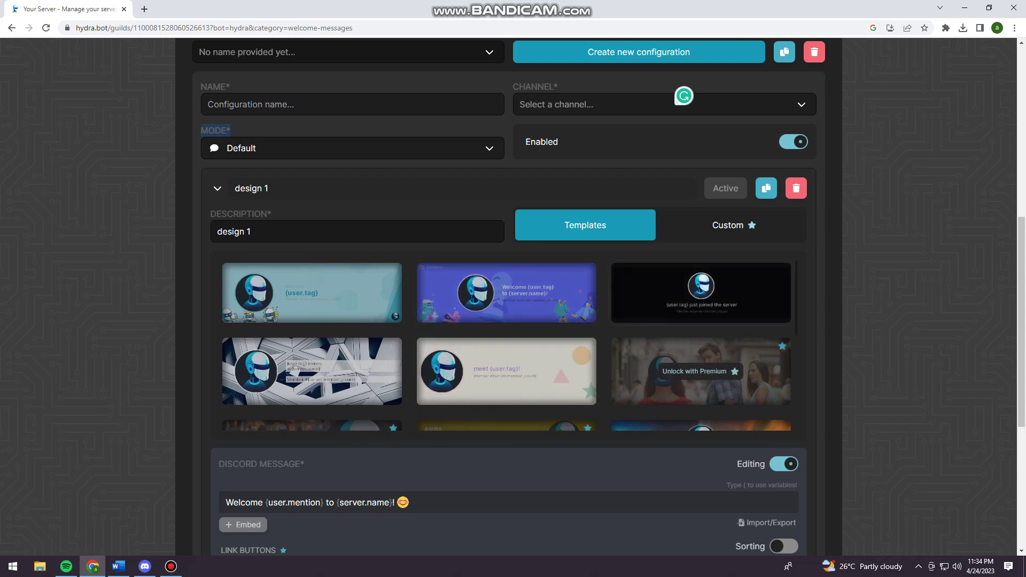
scroll(695, 294, "up", 3)
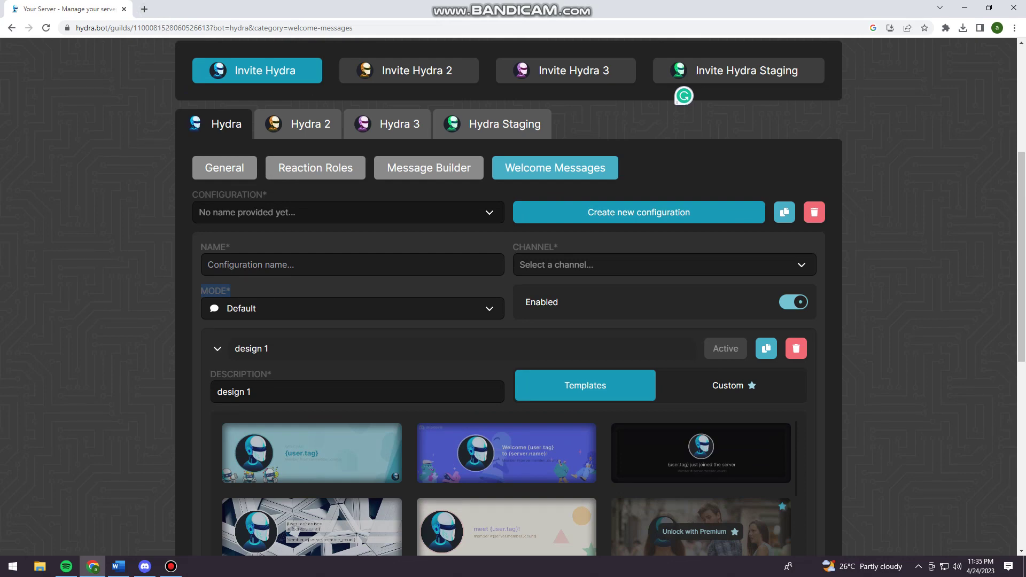
key("ctrl+t")
type("discord.com/channels/@me")
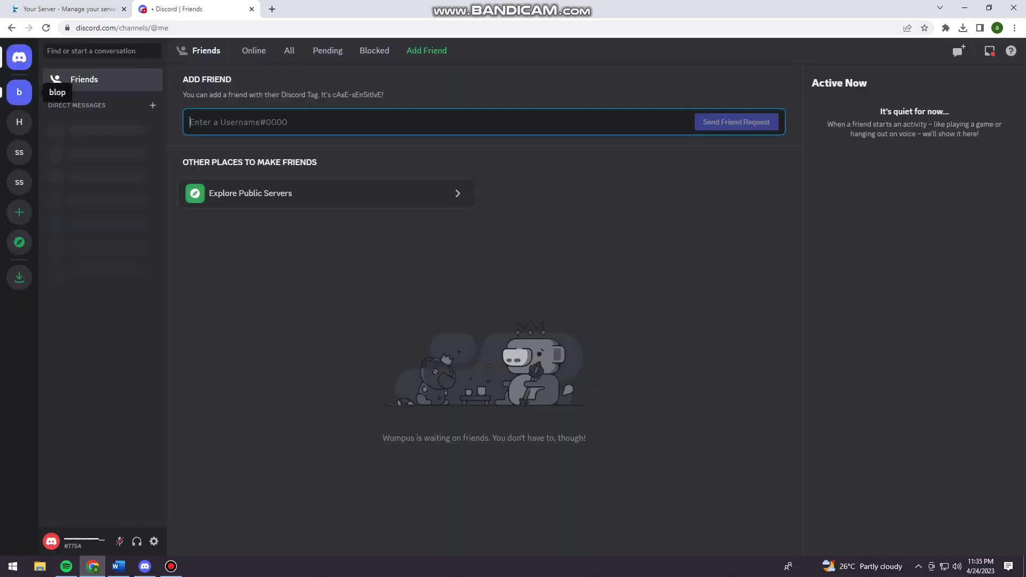
left_click(20, 92)
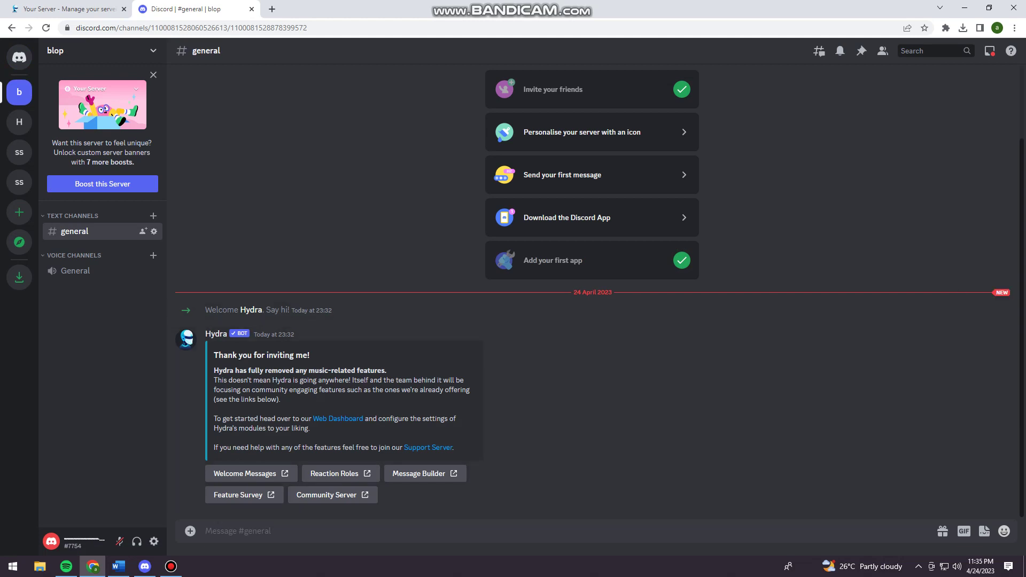
left_click_drag(211, 334, 455, 450)
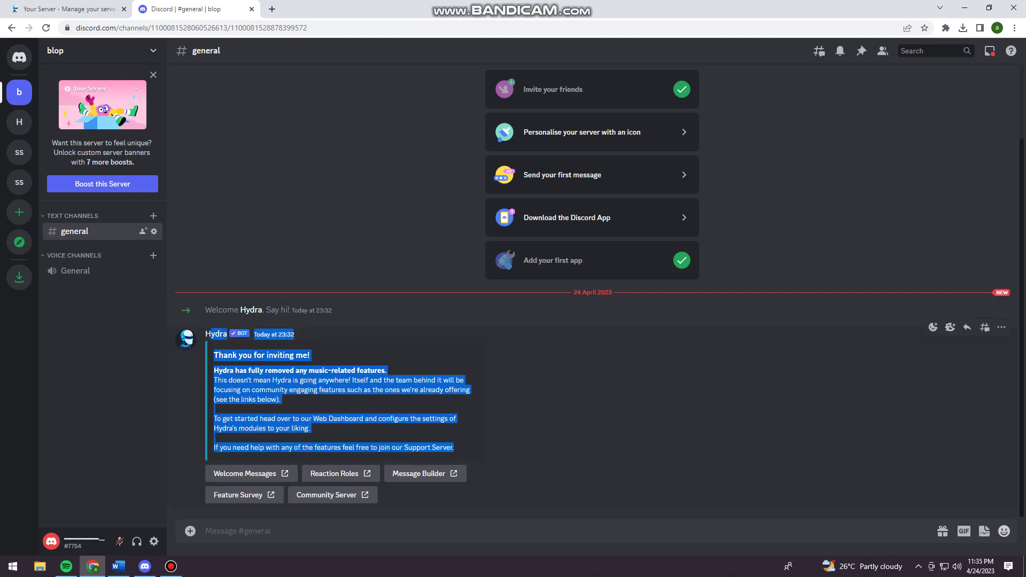